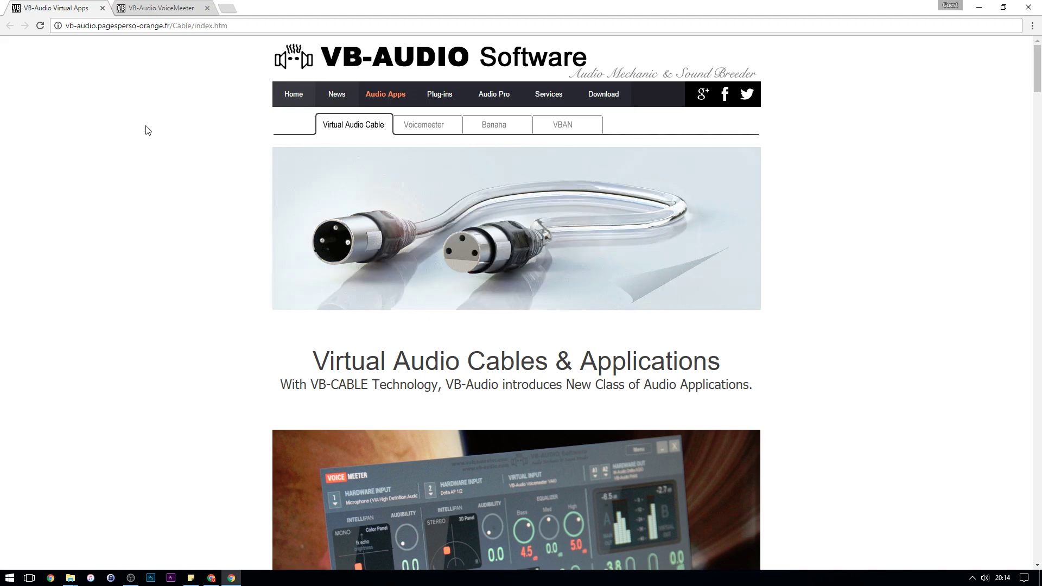
scroll(171, 170, "down", 5)
scroll(179, 191, "down", 6)
scroll(180, 193, "down", 3)
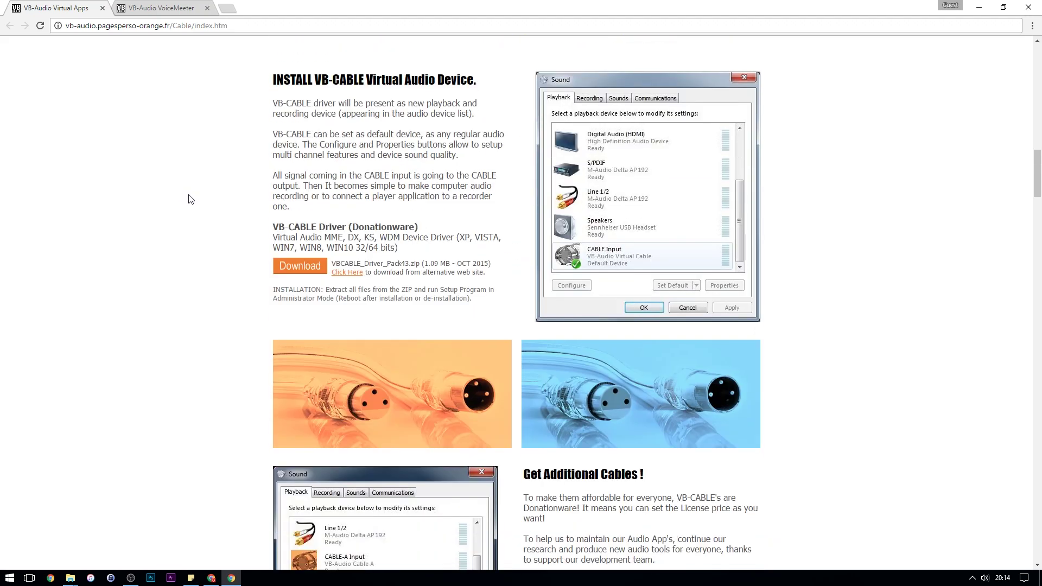
- Download VBCABLE_Driver_Pack43.zip from the VB-CABLE Virtual Audio Cable page
left_click(302, 267)
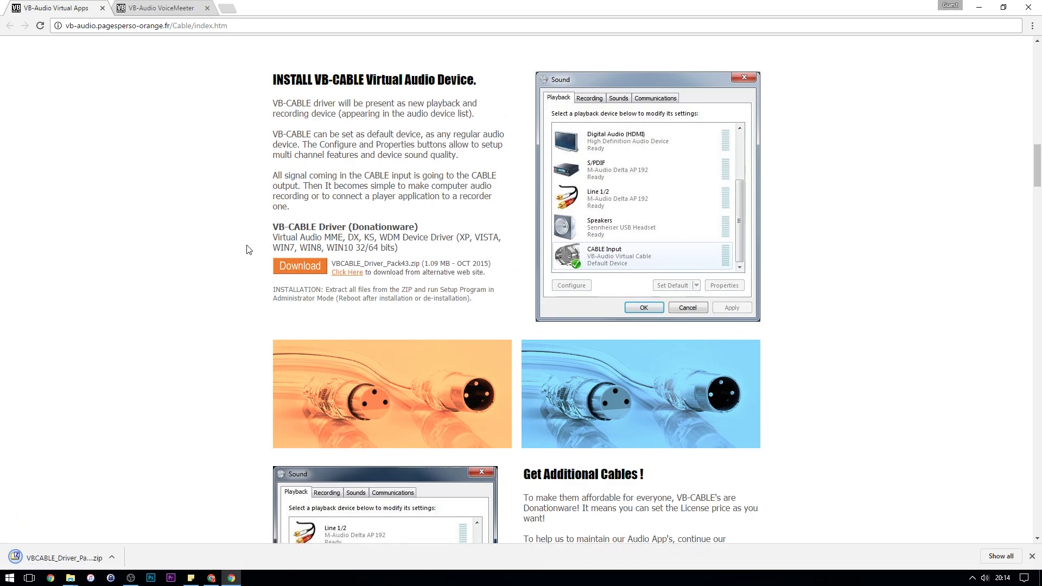
- Download the Voicemeeter 1.0.5.1 ZIP package from the VoiceMeeter tab
left_click(155, 12)
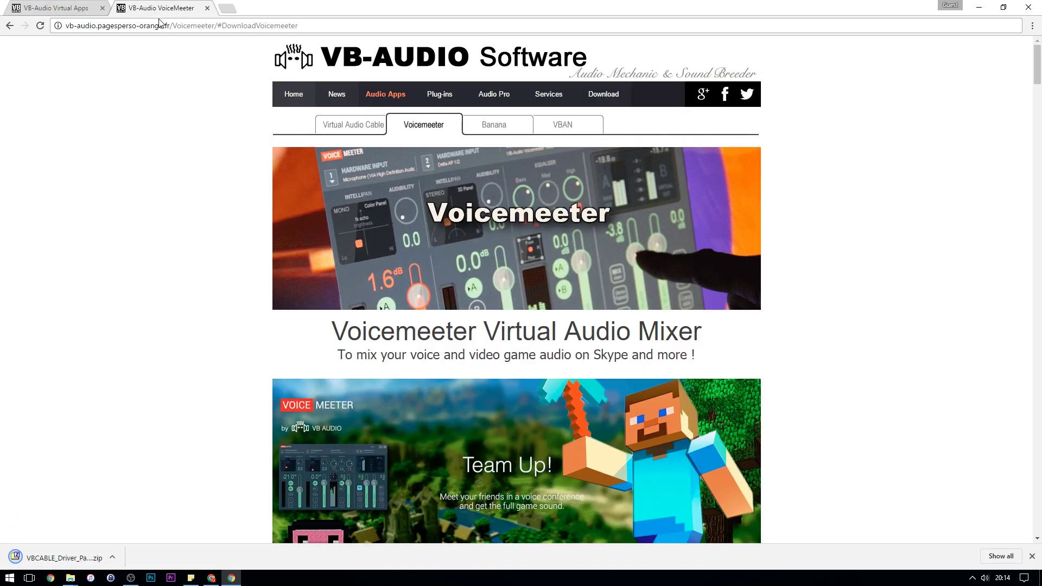
scroll(221, 168, "down", 2)
scroll(223, 179, "down", 4)
scroll(223, 179, "down", 4)
scroll(228, 184, "down", 4)
scroll(228, 185, "down", 4)
scroll(228, 185, "down", 4)
scroll(230, 185, "down", 1)
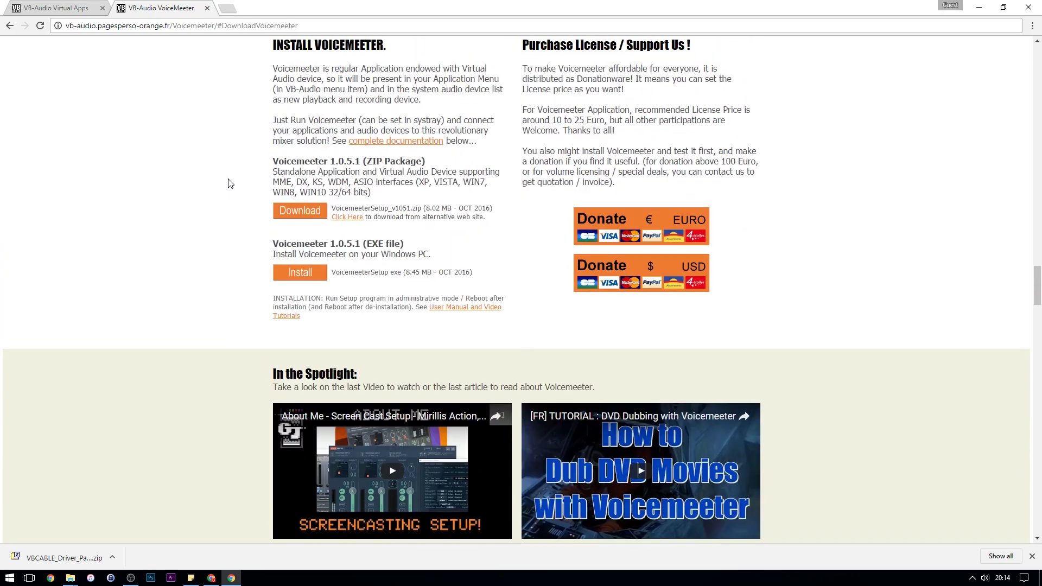
scroll(261, 179, "up", 1)
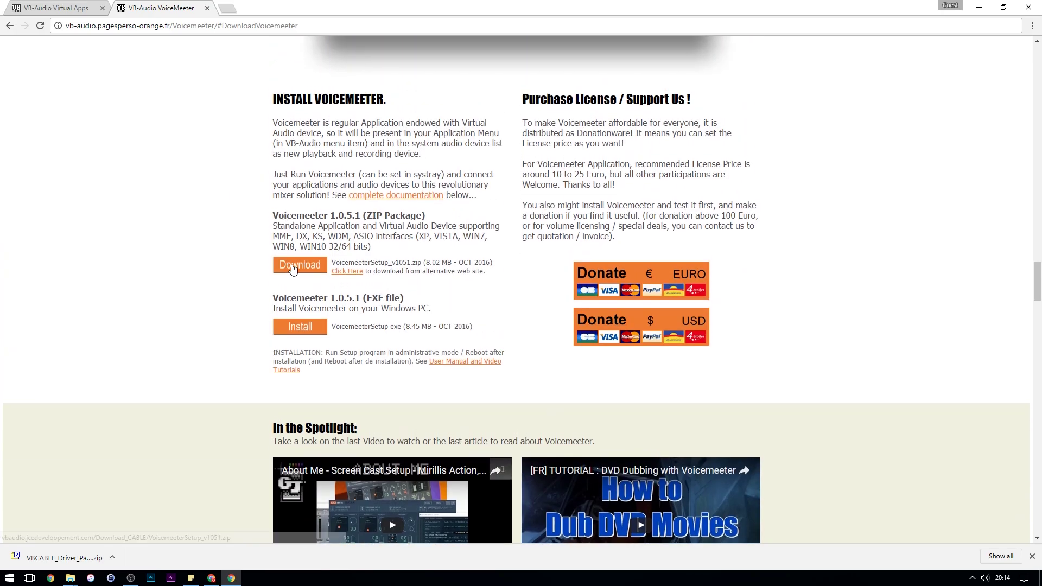
left_click(294, 266)
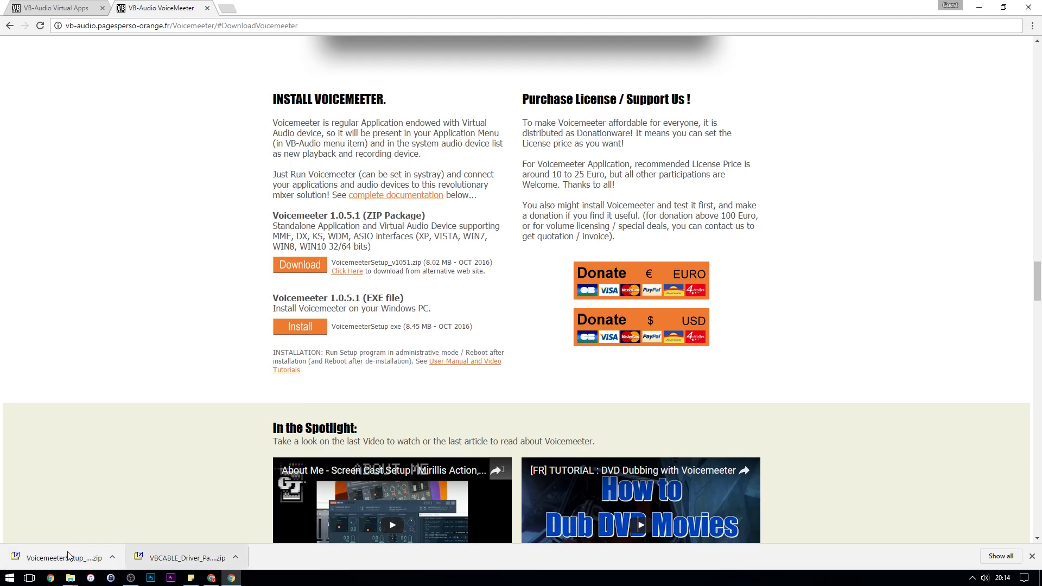
mouse_move(70, 578)
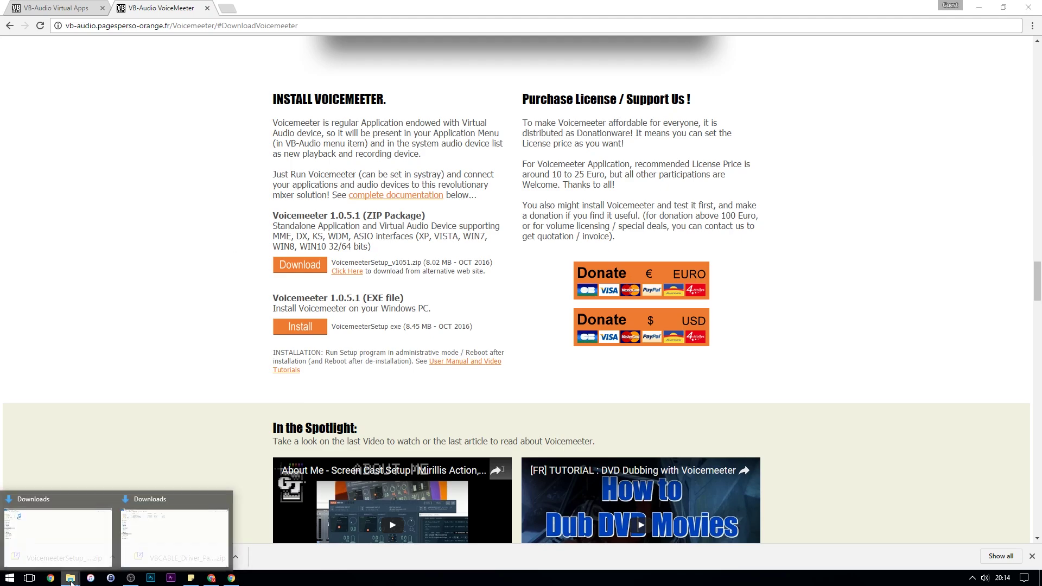
- Extract both zips in Downloads into their own folders with 7-Zip
left_click(58, 529)
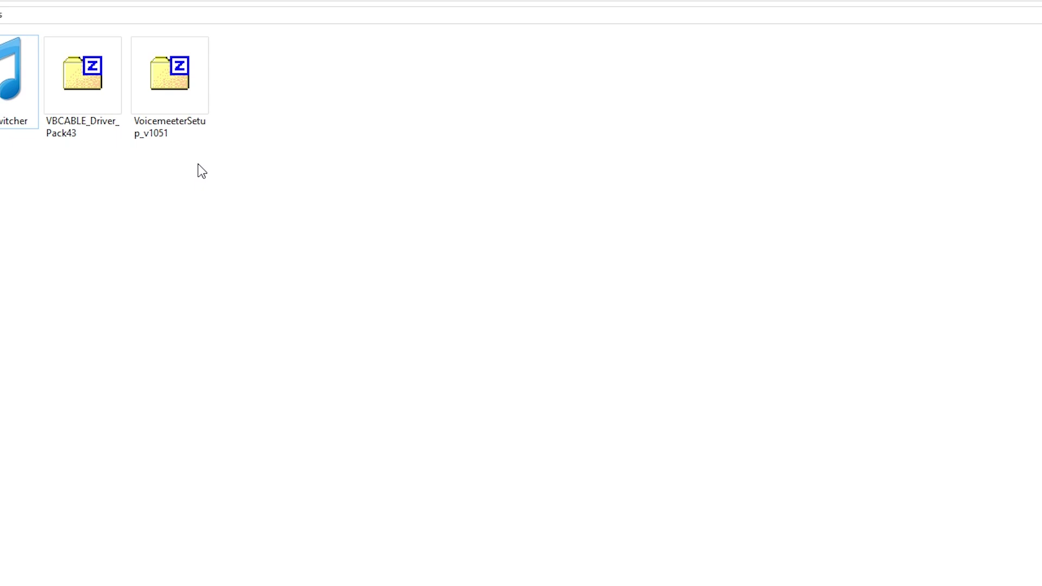
left_click_drag(198, 164, 101, 84)
right_click(103, 85)
mouse_move(142, 116)
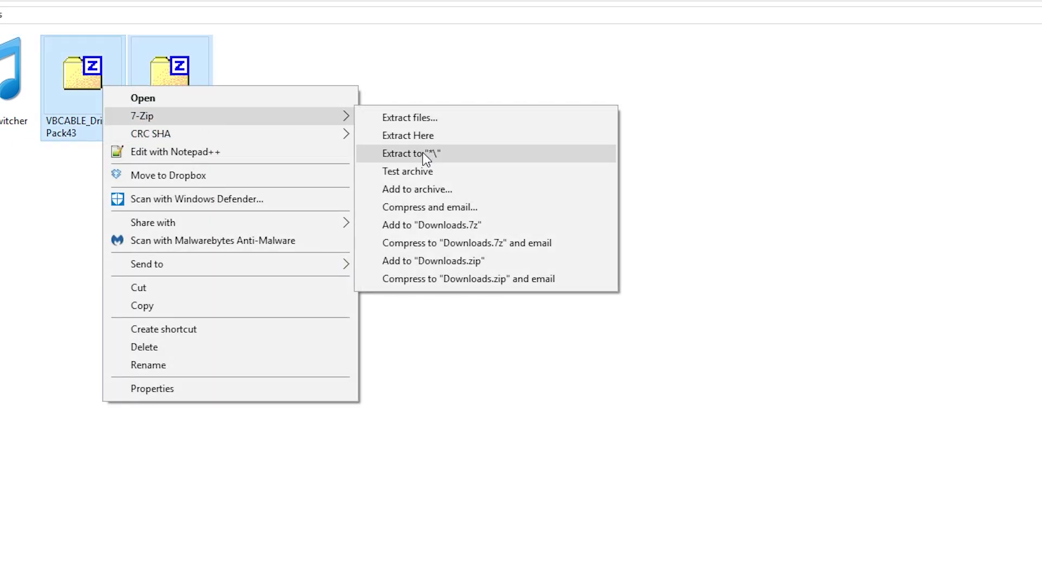
left_click(423, 154)
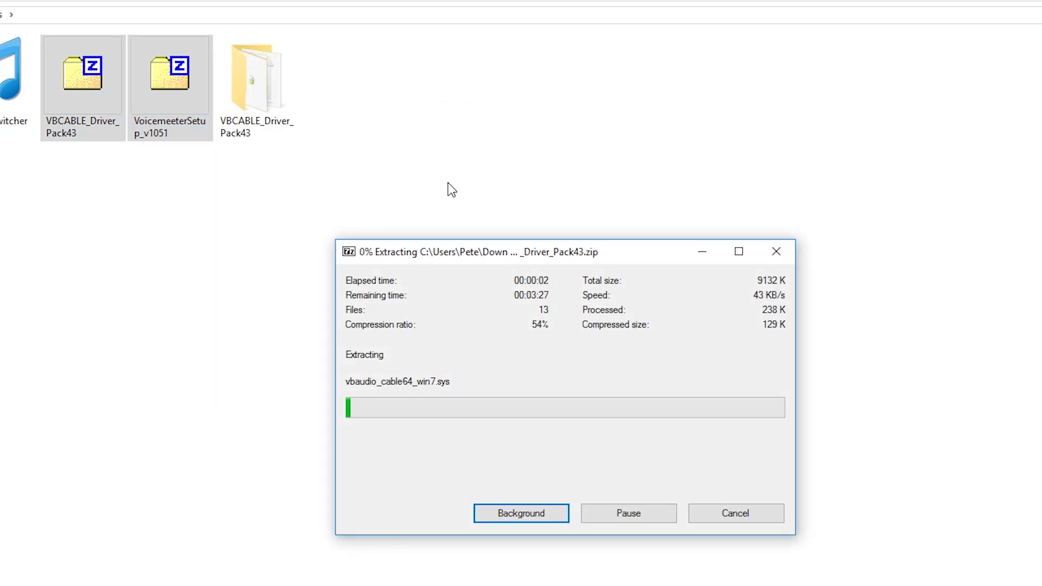
left_click(424, 181)
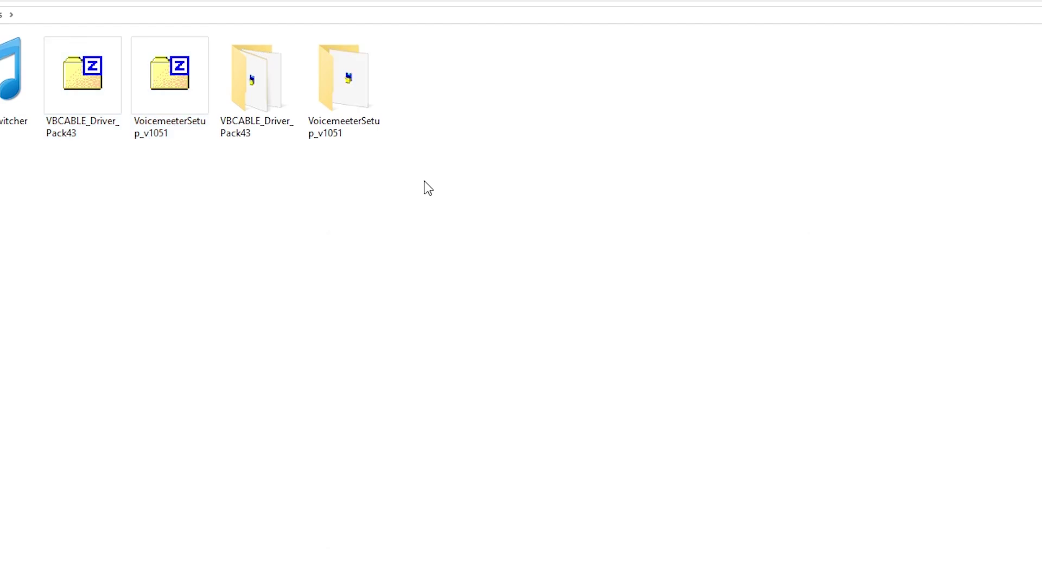
- Open VBCABLE_Driver_Pack43, confirm the 64-bit system type, and select VBCABLE_Setup
double_click(262, 97)
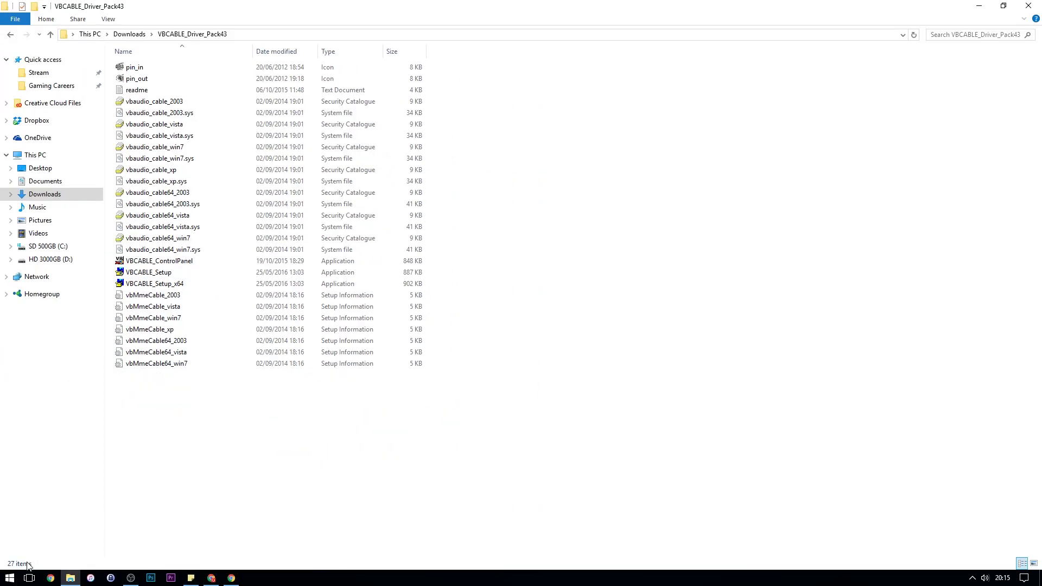
right_click(12, 578)
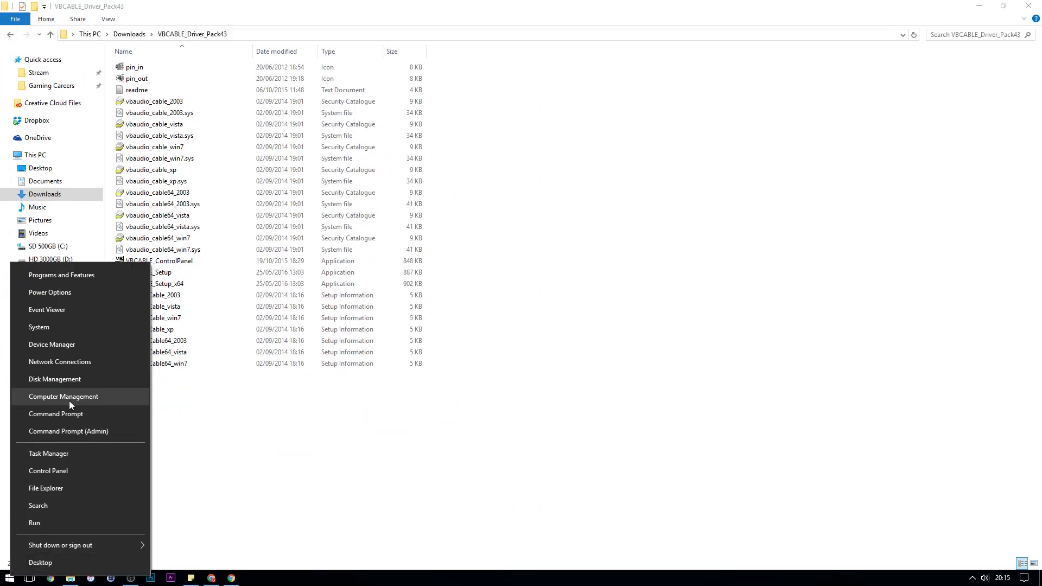
left_click(64, 330)
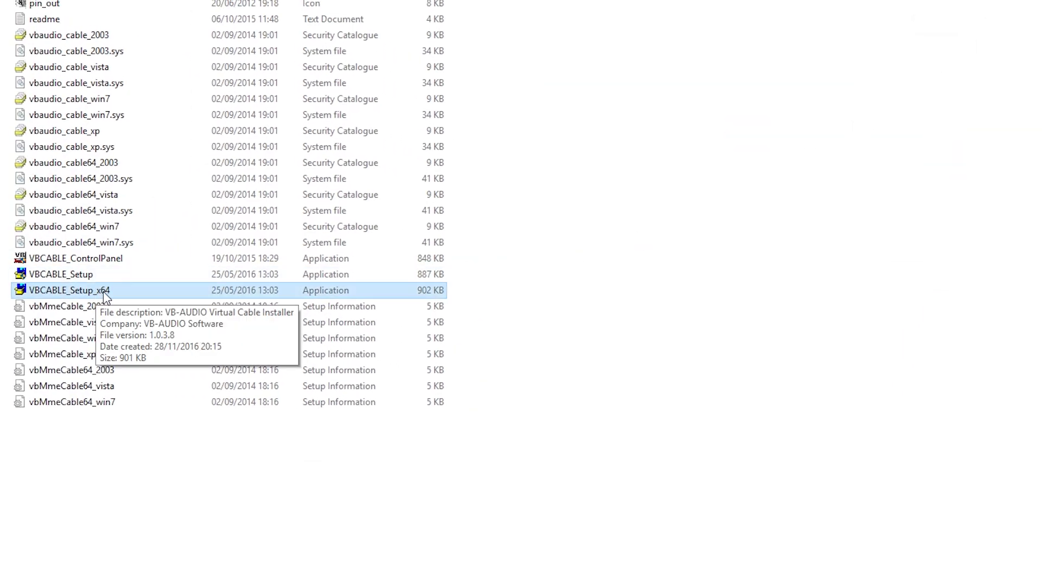
left_click(98, 277)
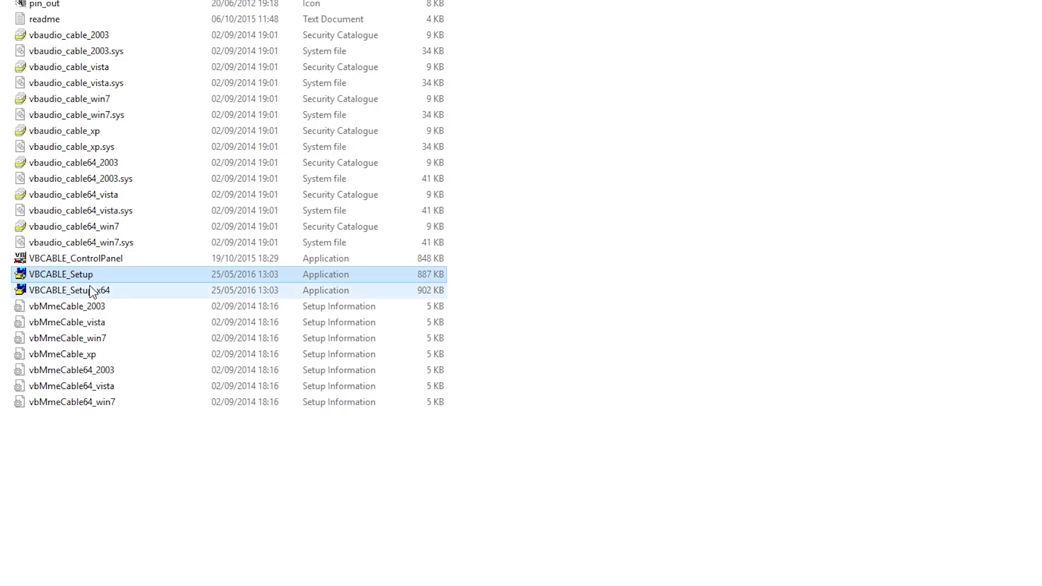
- Install the driver via VBCABLE_Setup_x64 as administrator and dismiss the success message
left_click(91, 290)
right_click(91, 290)
left_click(147, 319)
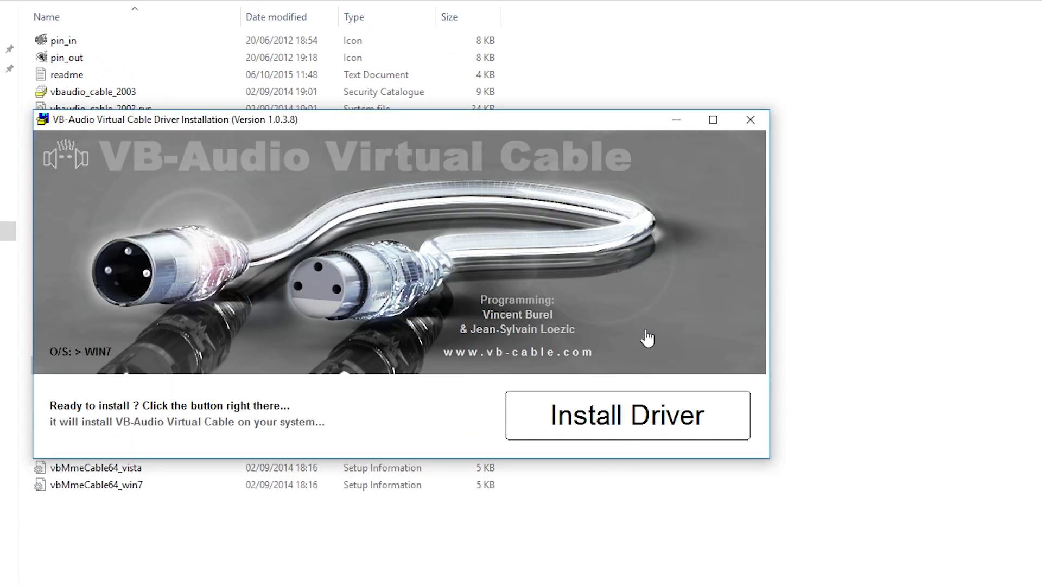
left_click(640, 414)
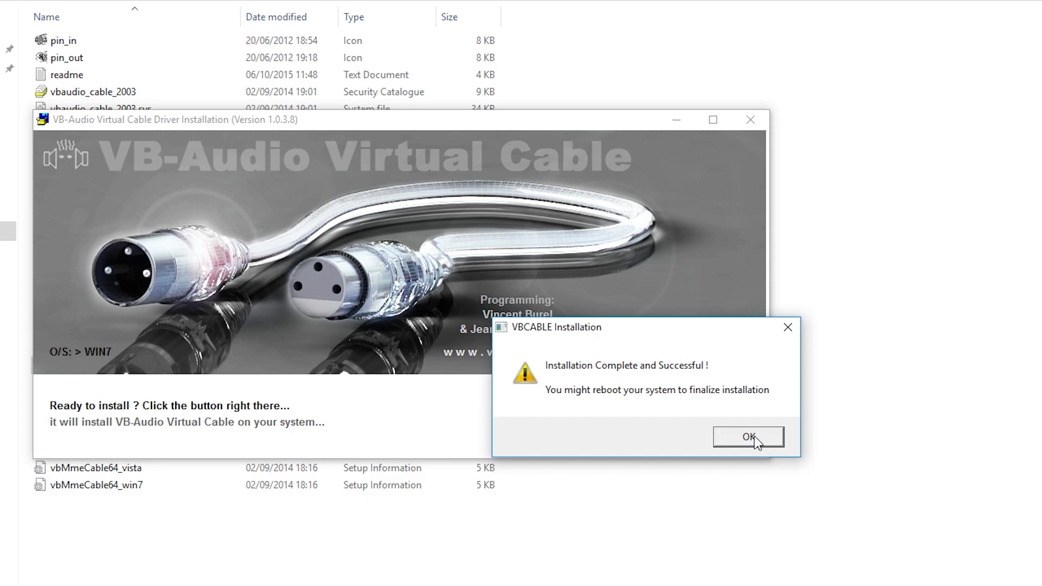
left_click(755, 437)
left_click(750, 437)
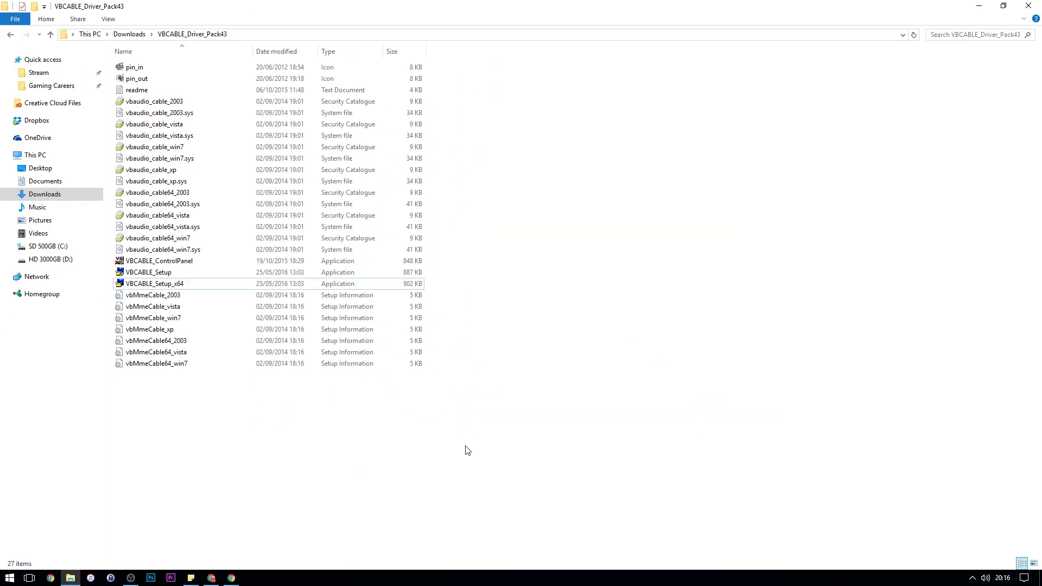
- Install Voicemeeter by running VoicemeeterSetup from VoicemeeterSetup_v1051 as administrator
left_click(130, 35)
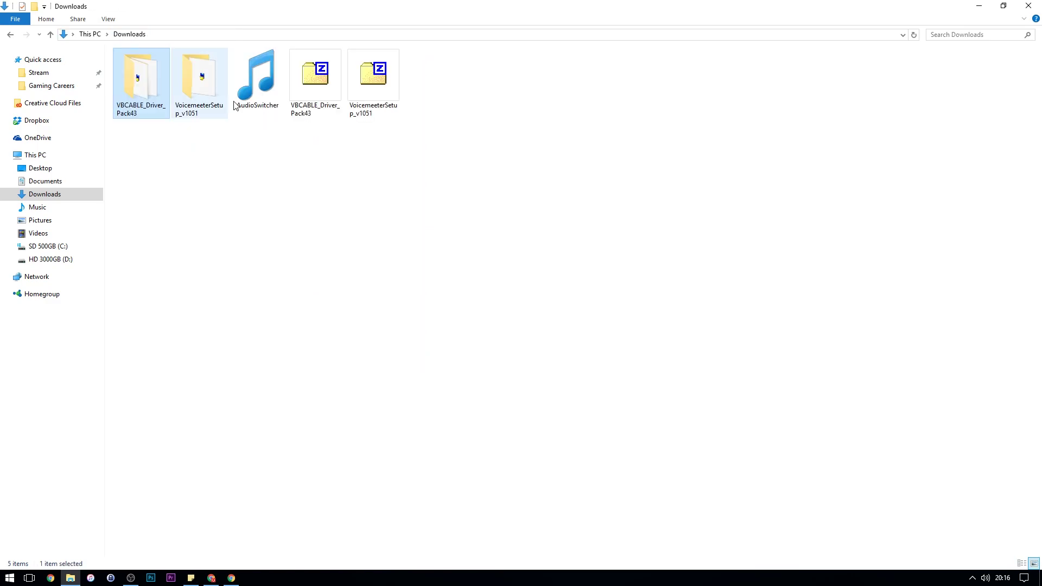
double_click(204, 88)
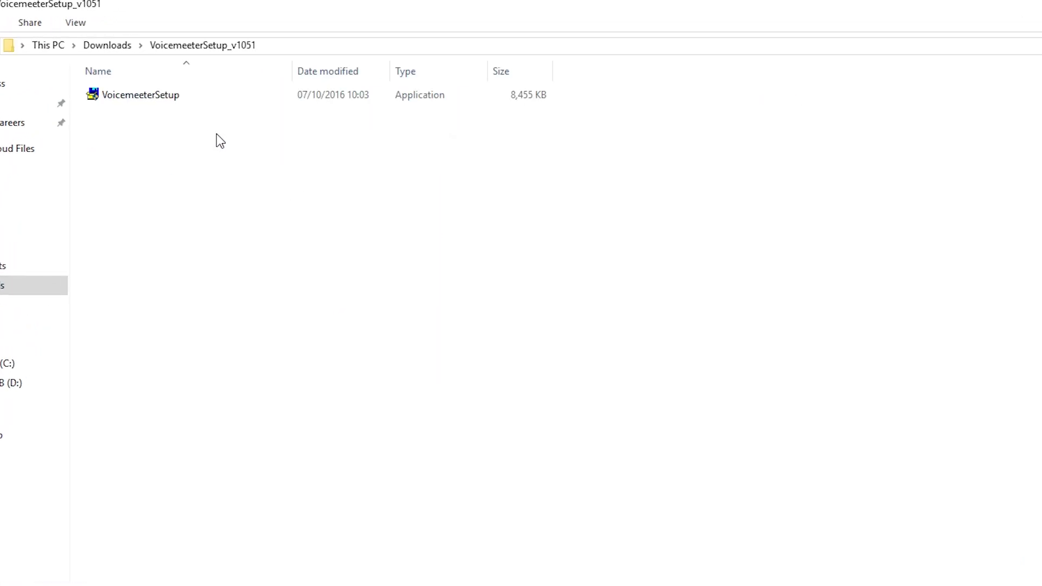
left_click(132, 98)
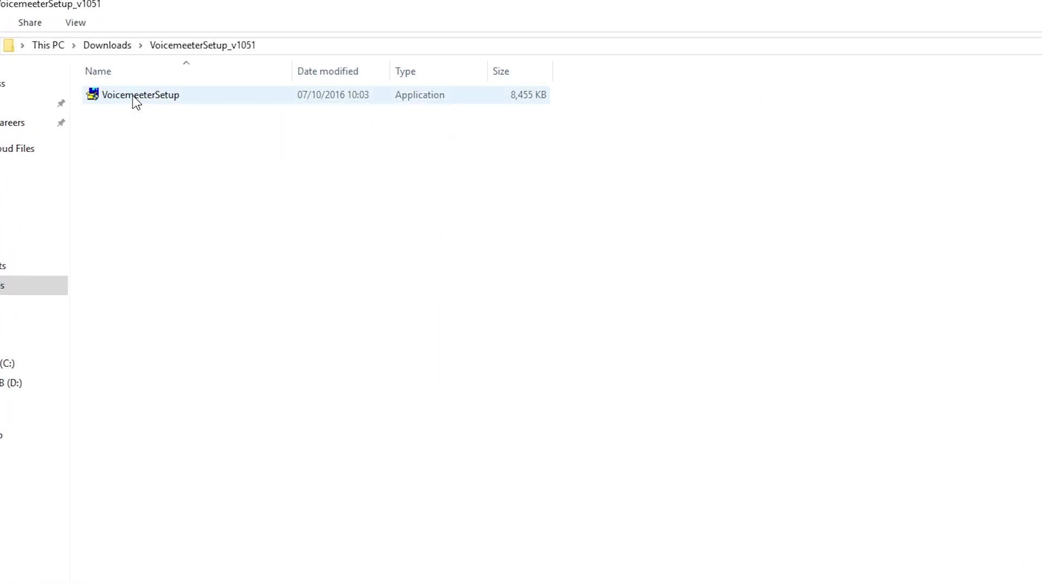
right_click(135, 101)
left_click(176, 126)
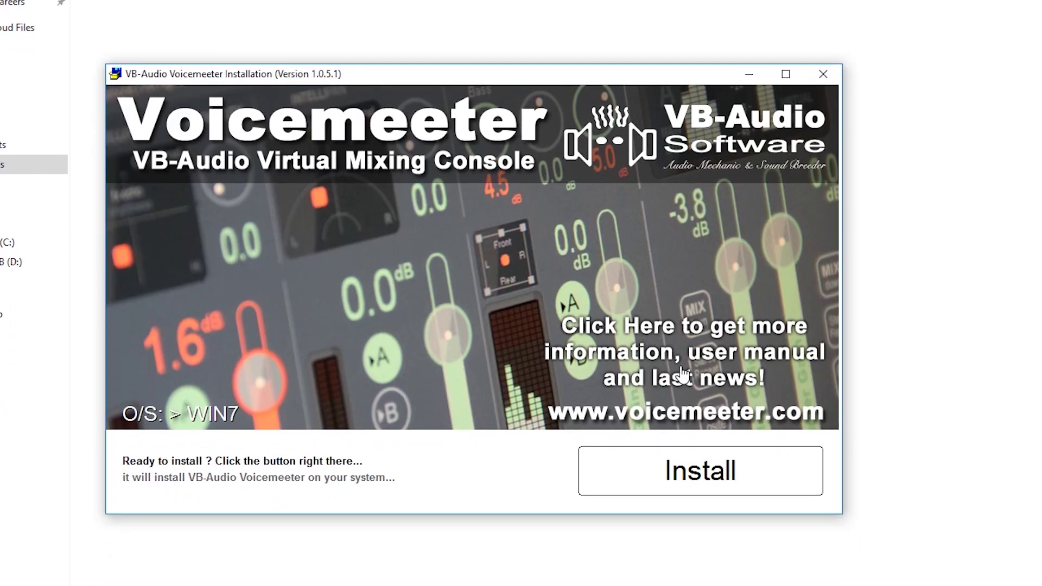
left_click(710, 477)
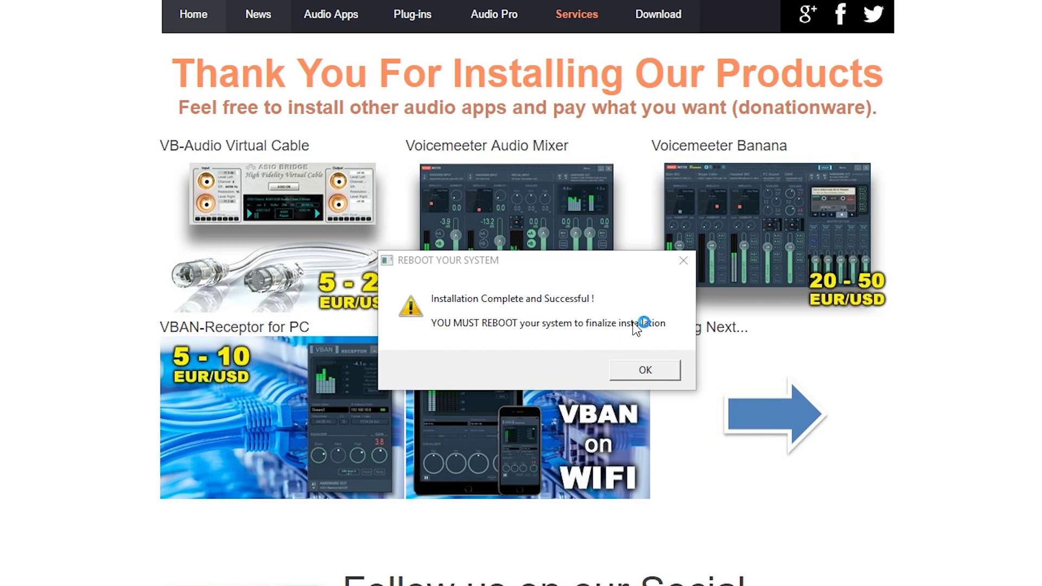
- Acknowledge the 'REBOOT YOUR SYSTEM' notice with OK
left_click(648, 371)
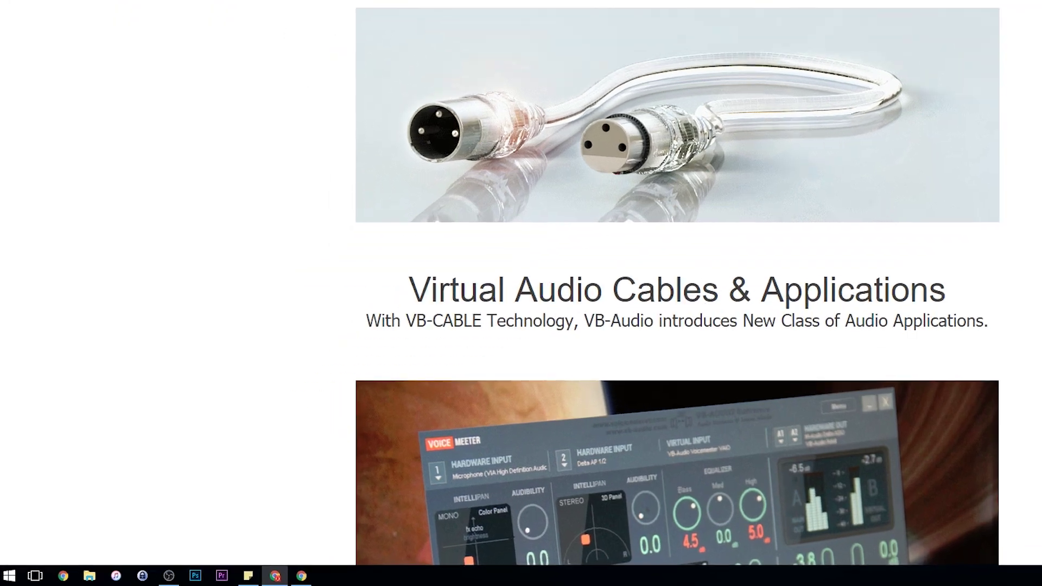
- Launch Voicemeeter by searching 'voice' in Windows search
key("super")
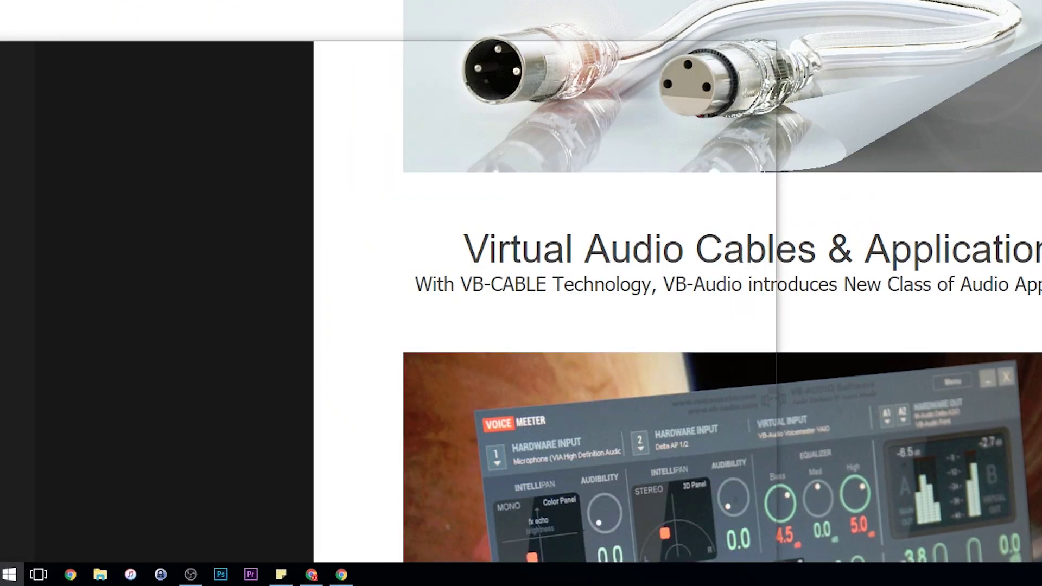
type("voice")
key("Return")
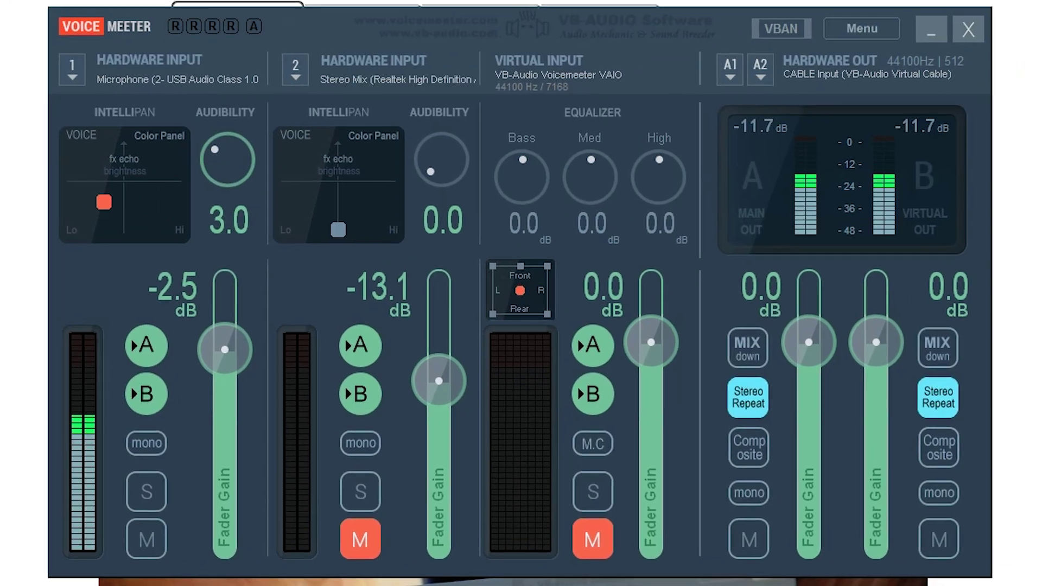
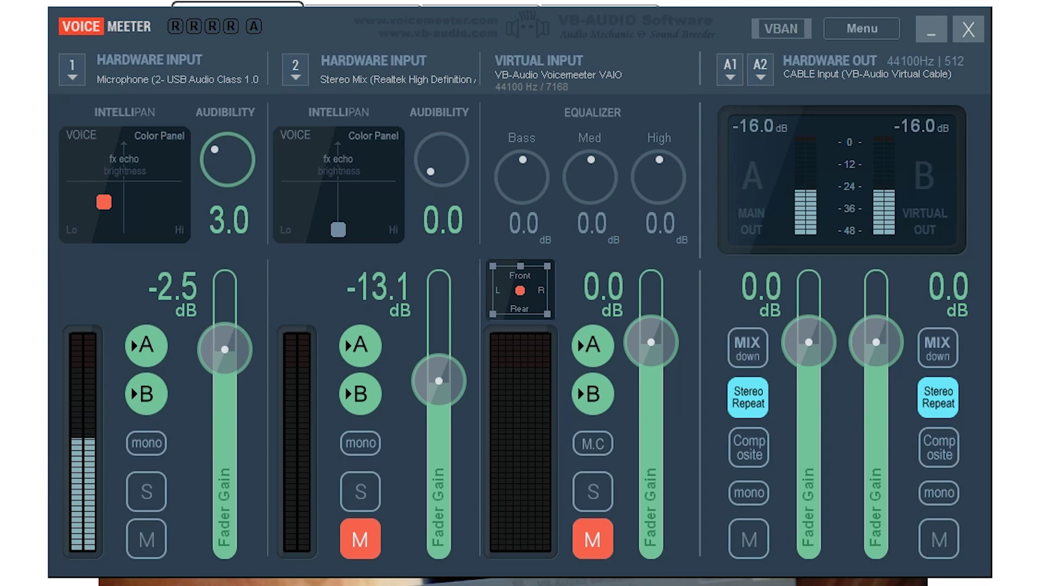
- Load the 'GamingCareers - BlueMic' settings file from Documents through the VoiceMeeter menu
left_click(867, 27)
left_click(895, 79)
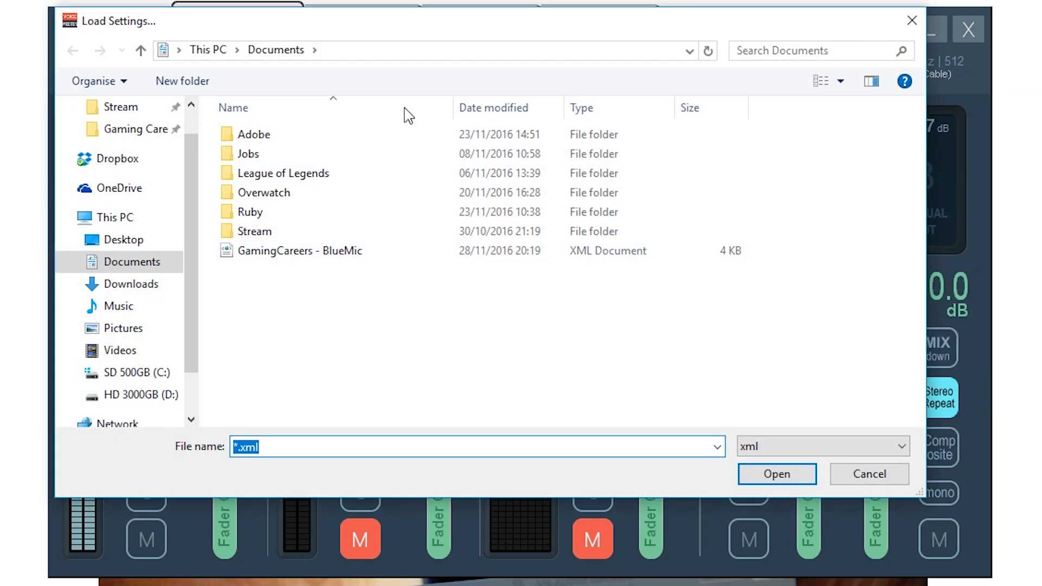
left_click(326, 254)
left_click(763, 479)
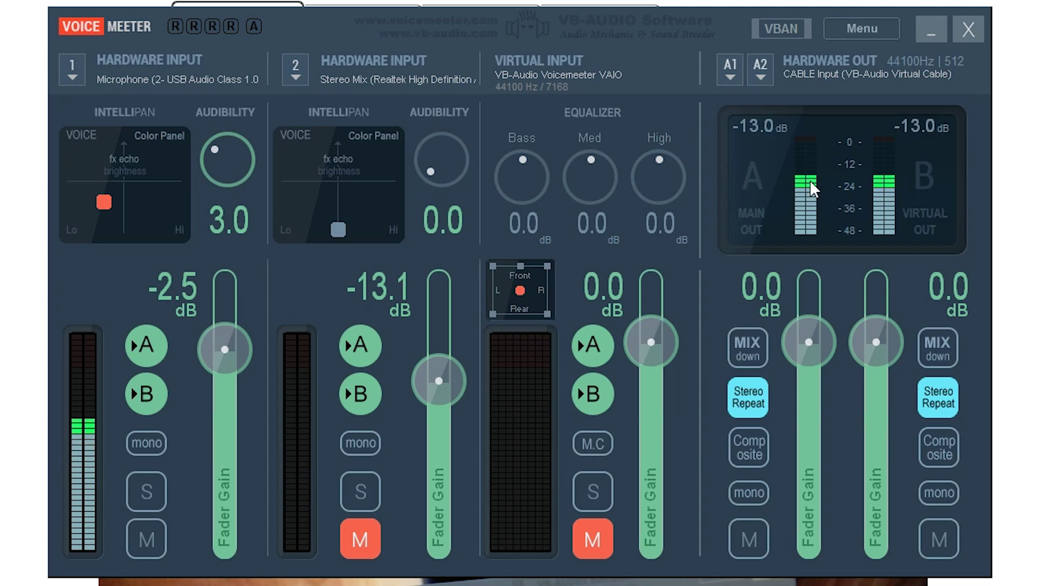
left_click(73, 71)
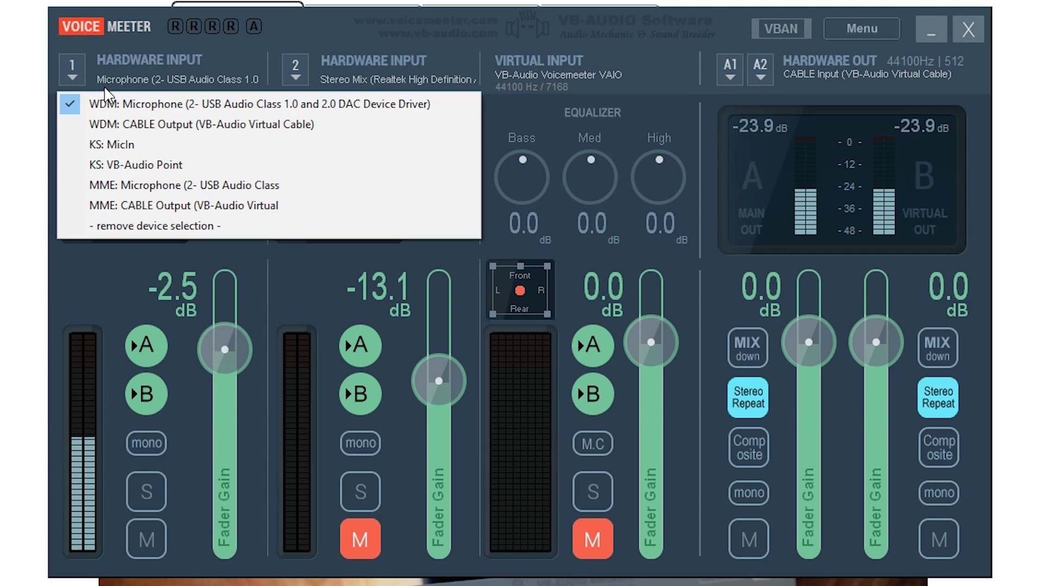
left_click(265, 105)
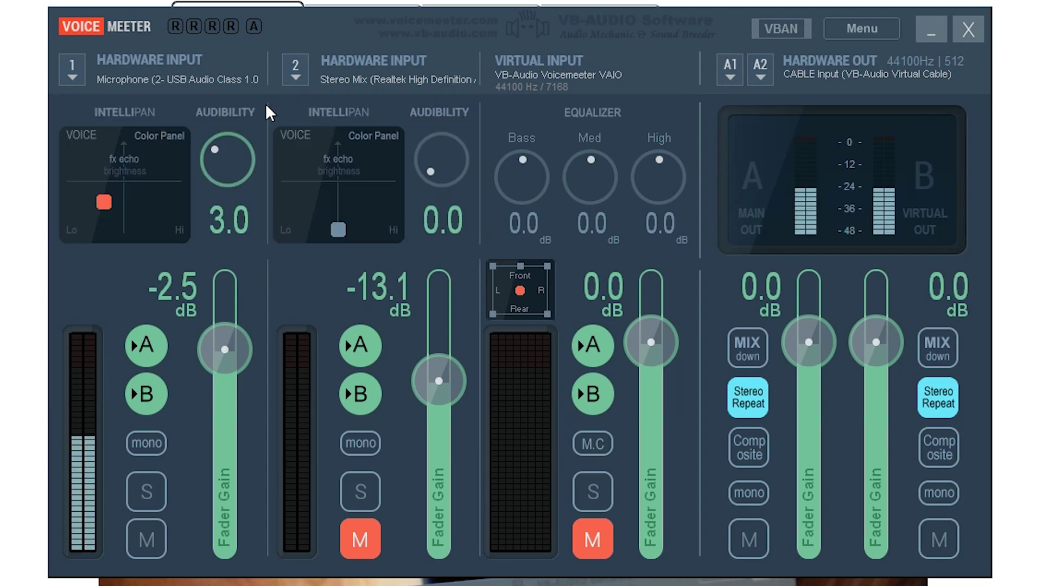
left_click(730, 76)
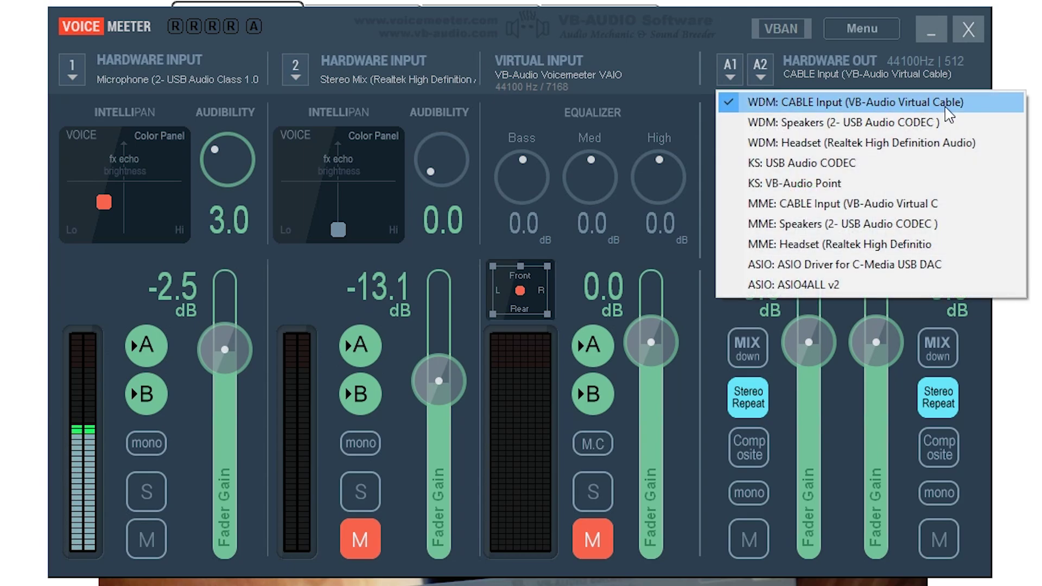
left_click(870, 105)
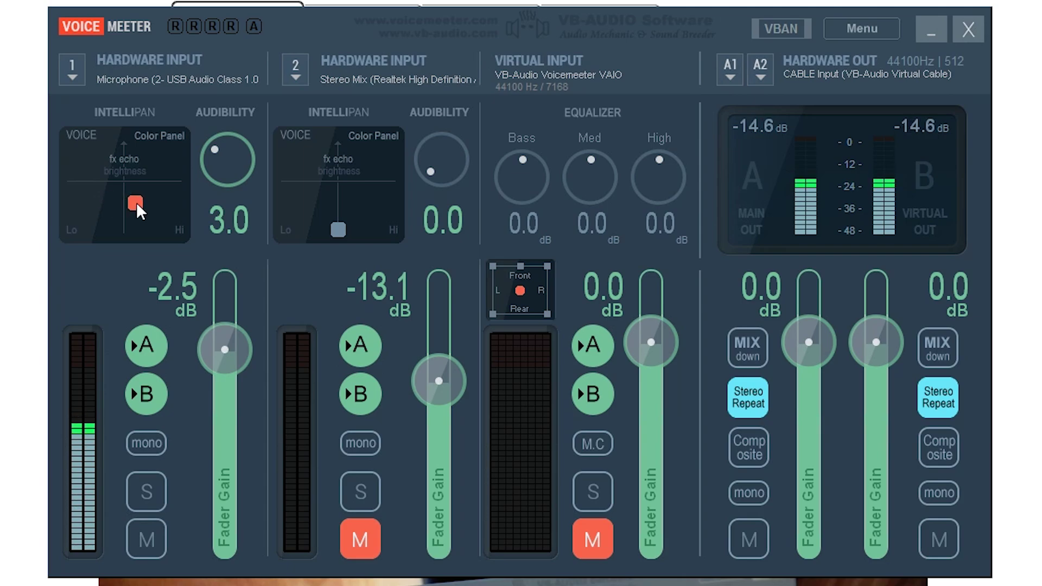
- Drag Hardware Input 1's Intellipan voice dot slightly upward
mouse_move(136, 205)
left_mouse_down()
mouse_move(141, 177)
mouse_move(105, 200)
left_mouse_up()
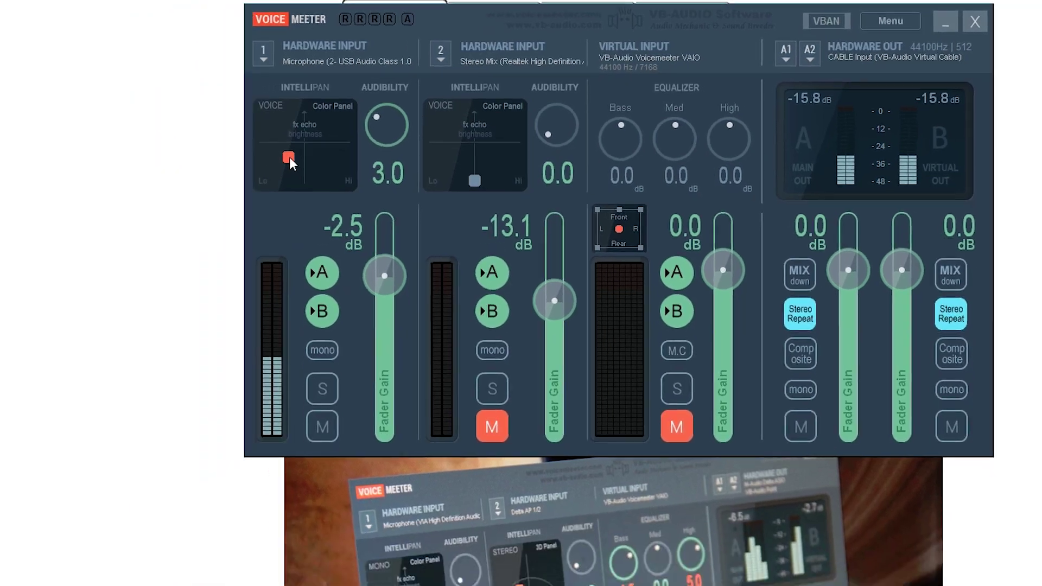
- Launch Audacity from Start search and set its recording device to VoiceMeeter Output
key("super")
type("audi")
key("Return")
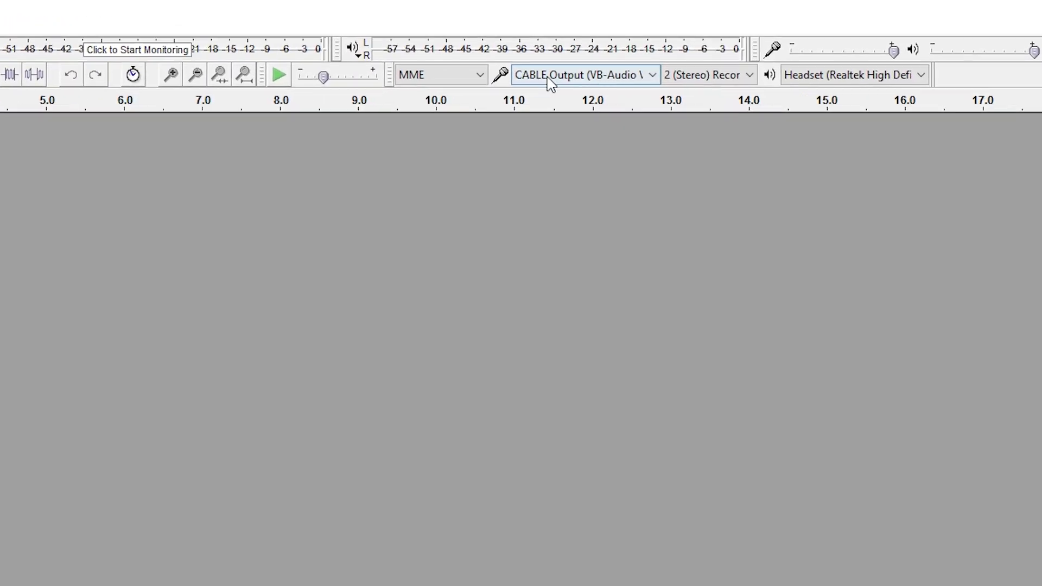
left_click(568, 82)
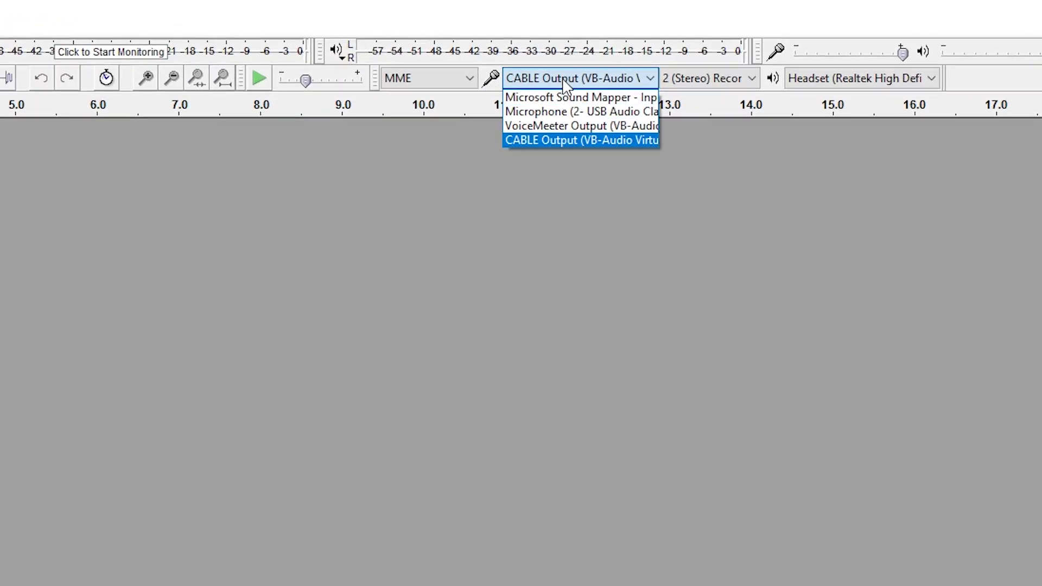
left_click(590, 129)
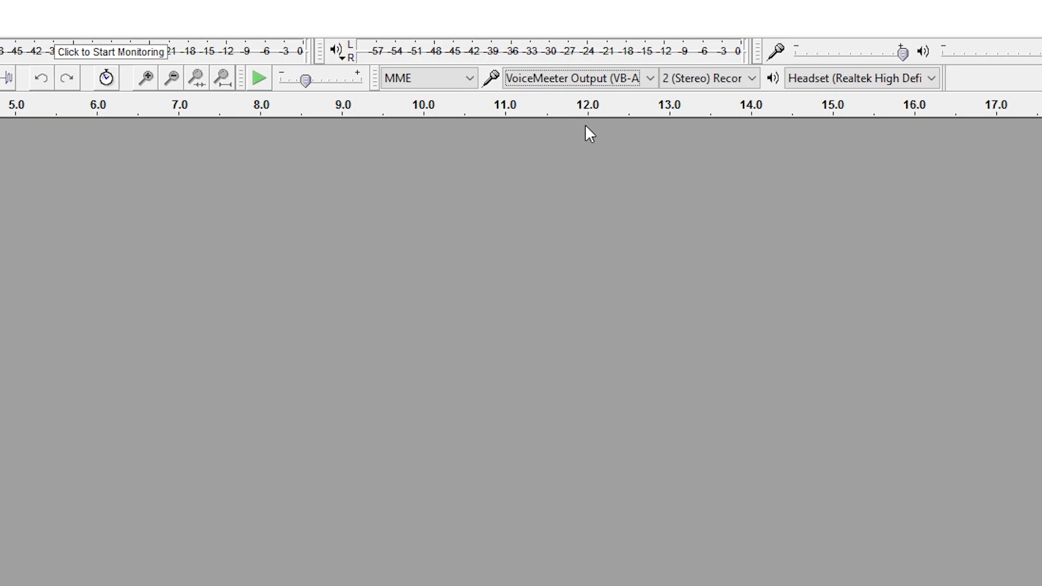
left_click(587, 79)
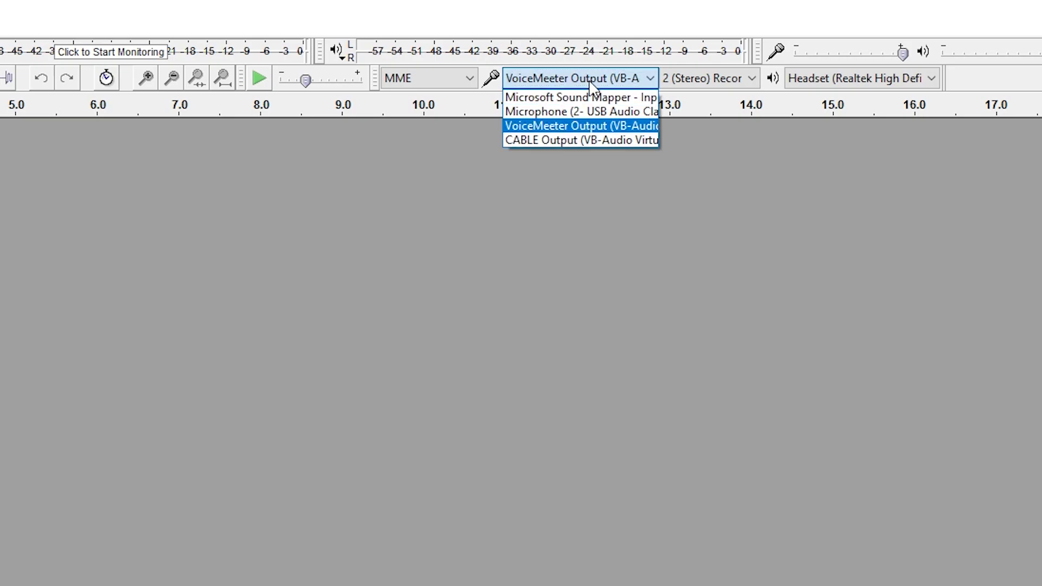
- Record a short first take directly from the USB microphone
left_click(596, 116)
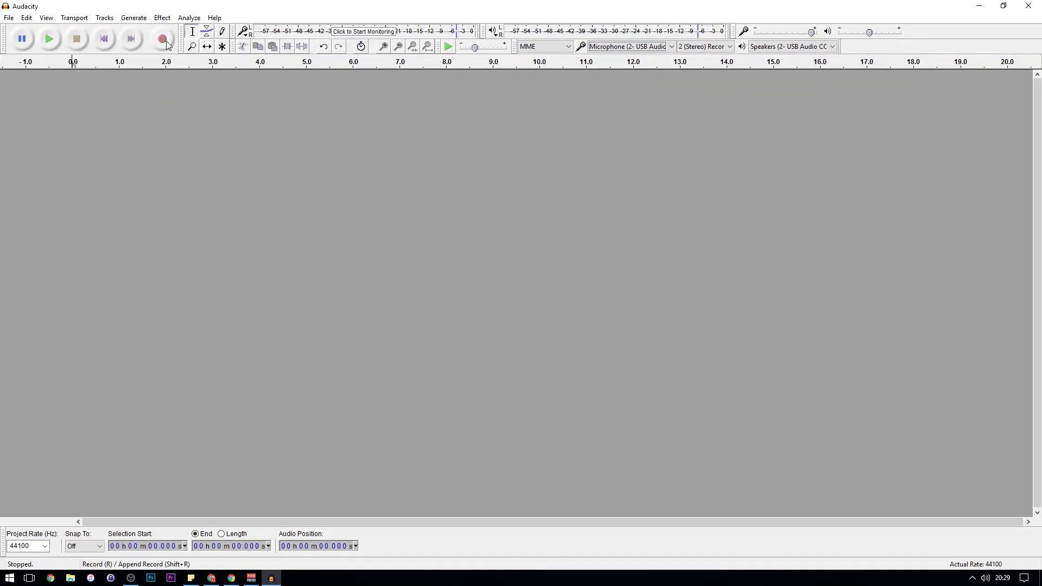
left_click(164, 40)
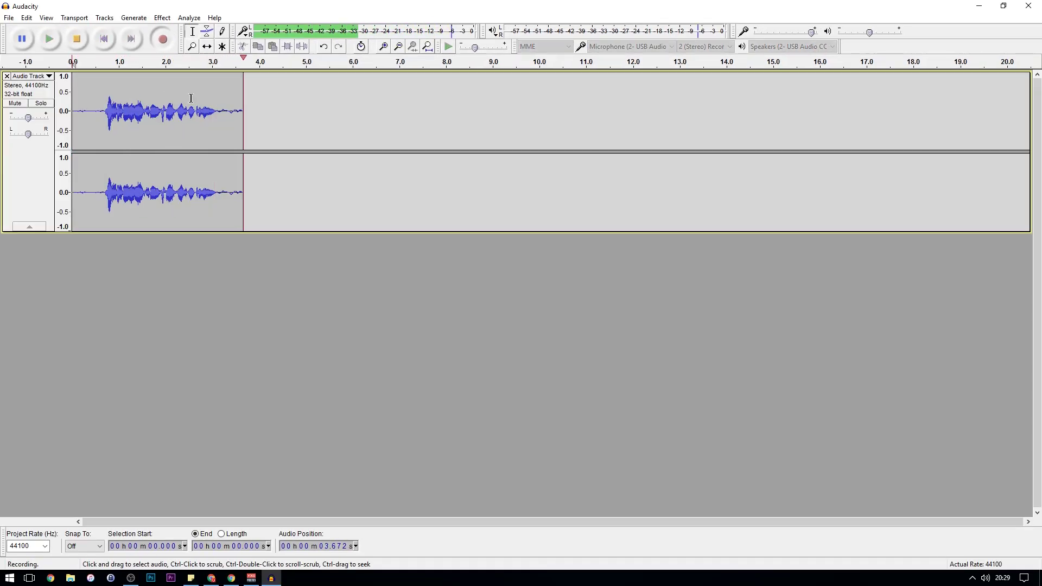
left_click(77, 40)
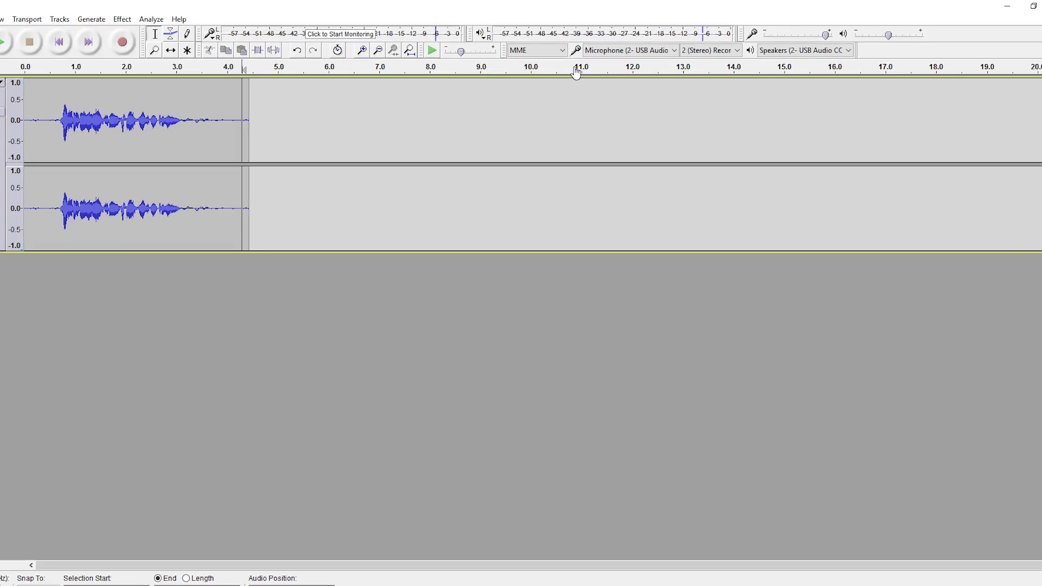
- Record a second take through VoiceMeeter Output, then play both takes back
left_click(628, 51)
left_click(624, 79)
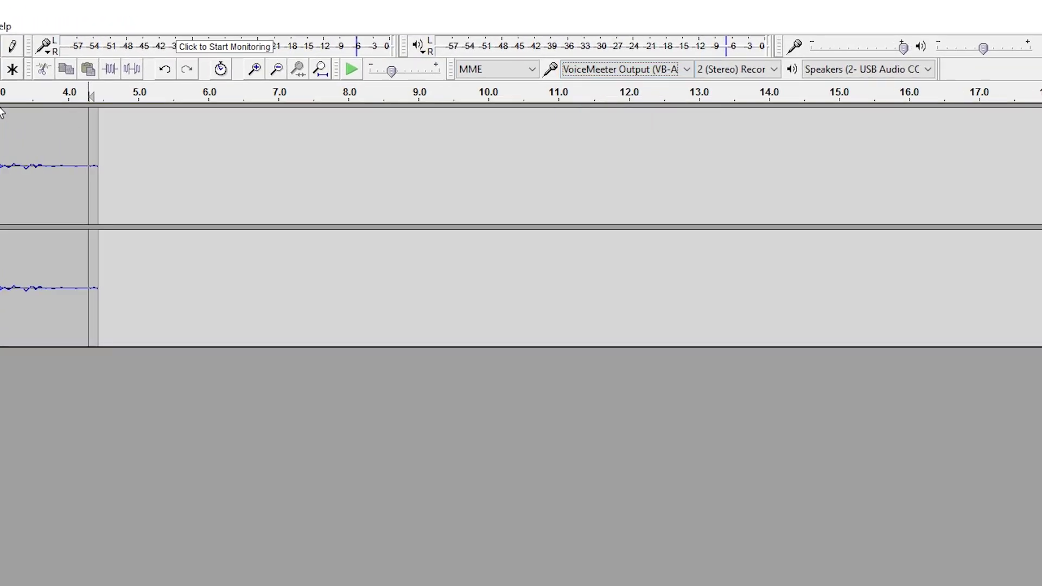
key("r")
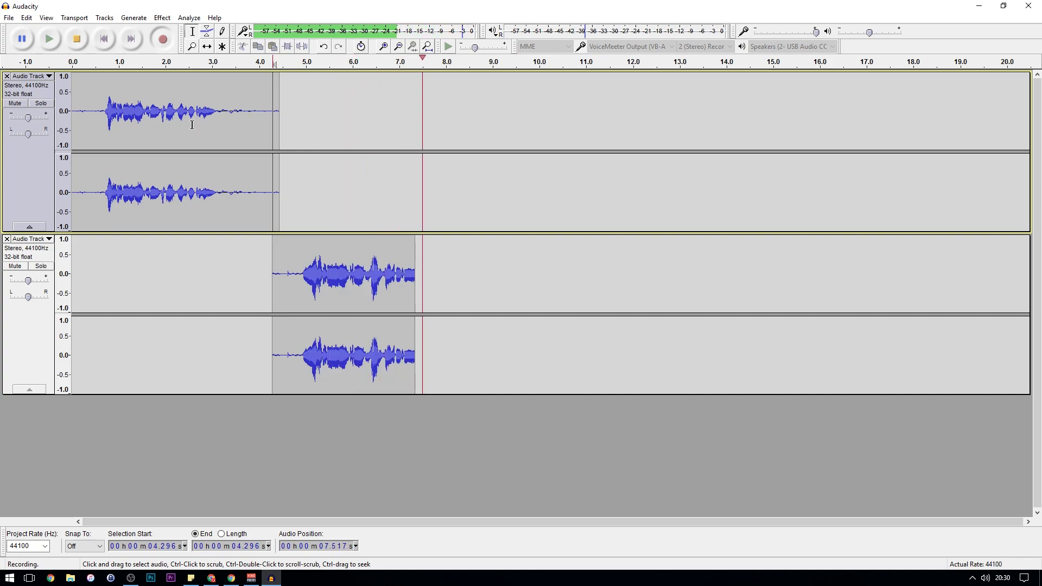
key("space")
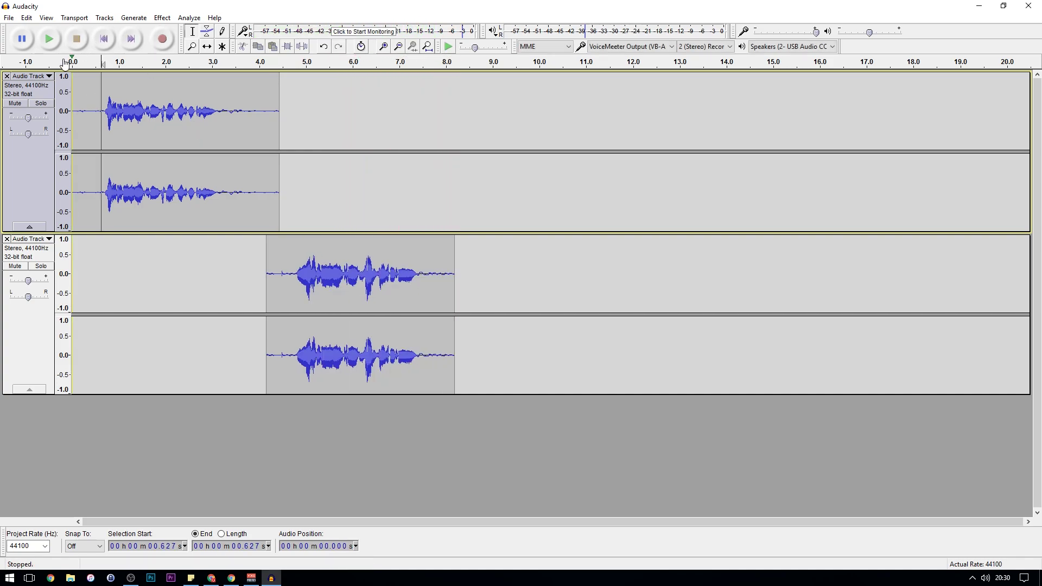
left_click(50, 43)
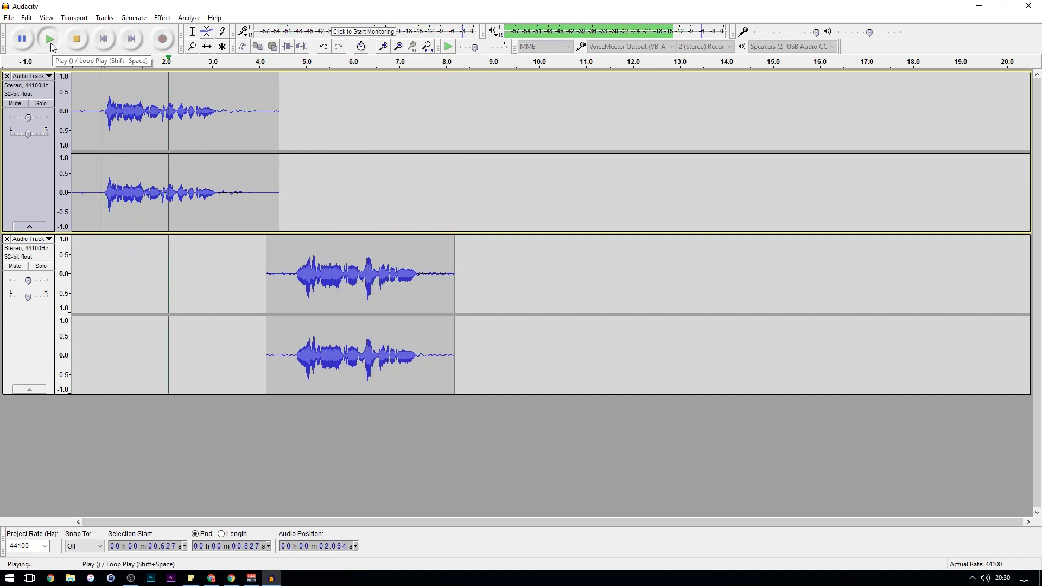